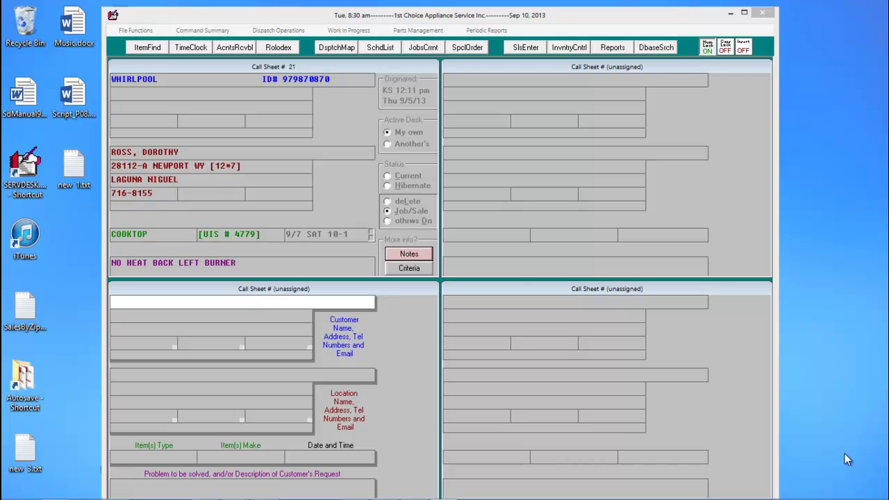
Open Inventory Control and Maintenance and start receiving items into stock.
{"action": "key", "text": "F10"}
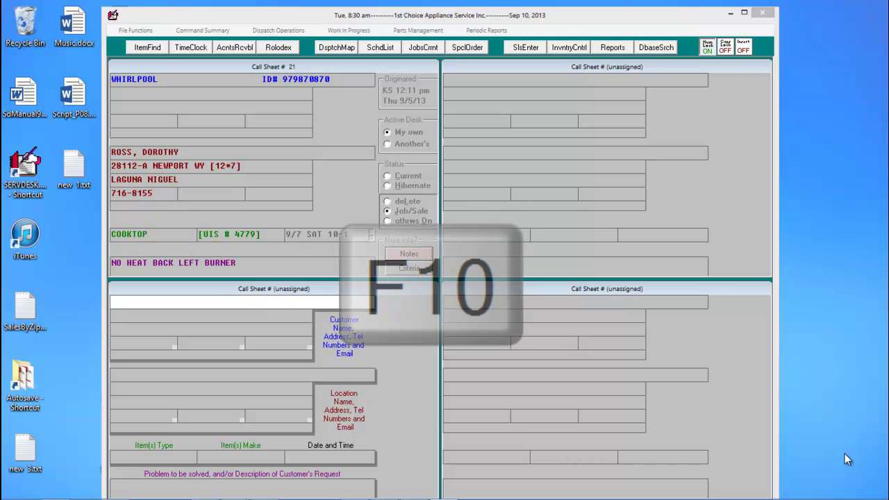
{"action": "left_click", "coordinate": [661, 444]}
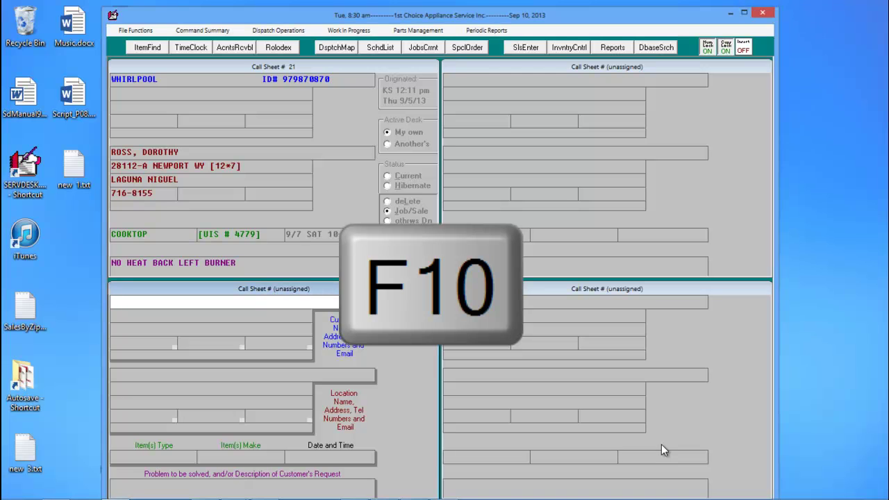
{"action": "key", "text": "F10"}
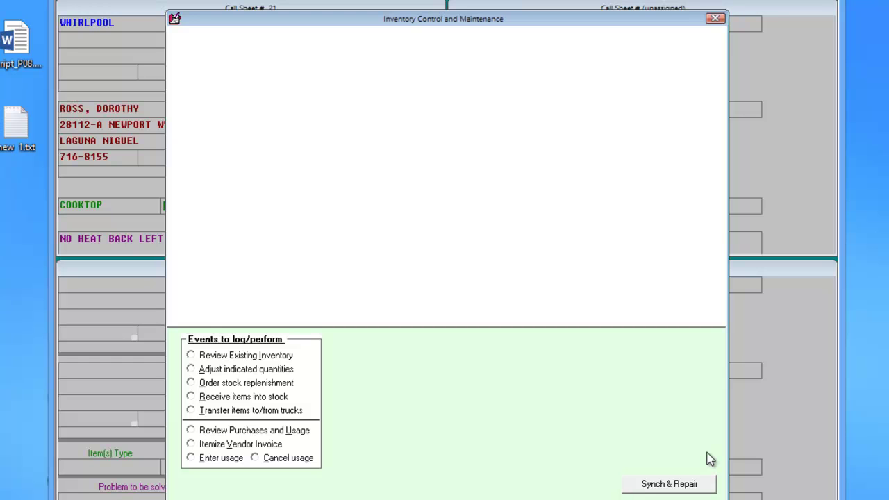
{"action": "left_click", "coordinate": [266, 397]}
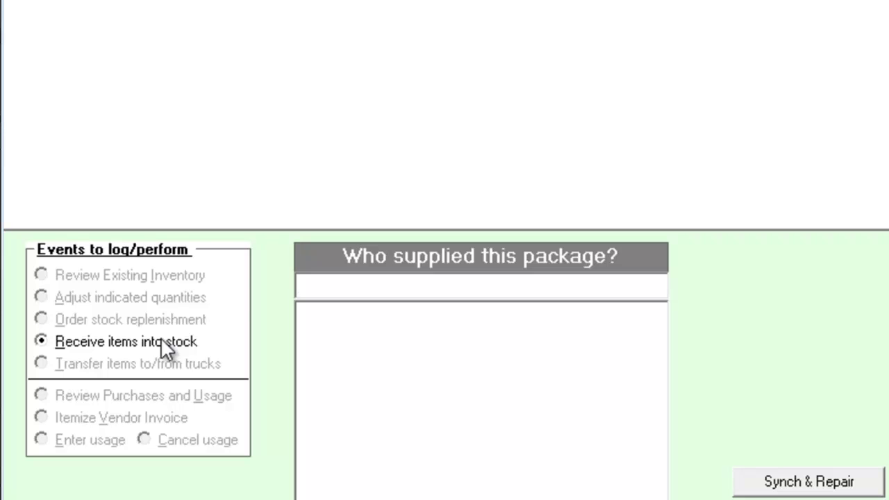
Create a new supplier listing named INITIAL STOCK for the package, identified by the initials IS.
{"action": "type", "text": "i"}
{"action": "key", "text": "BackSpace"}
{"action": "type", "text": "INITIAL STOCK"}
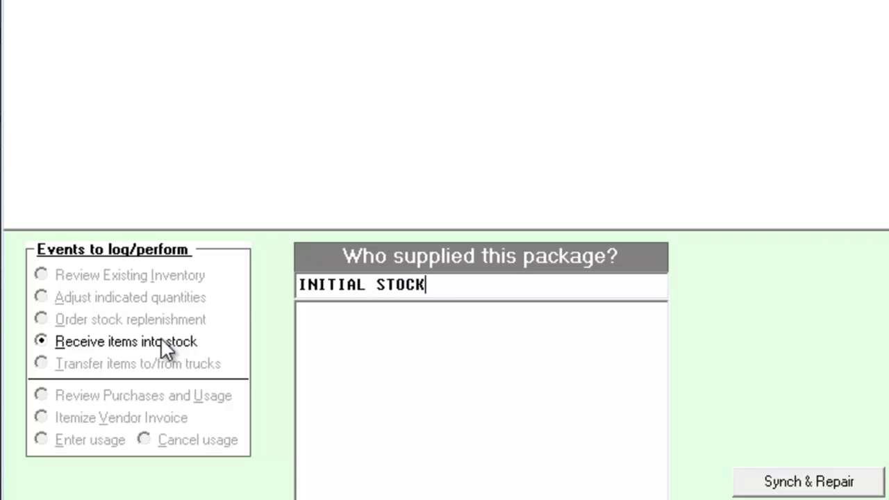
{"action": "key", "text": "Return"}
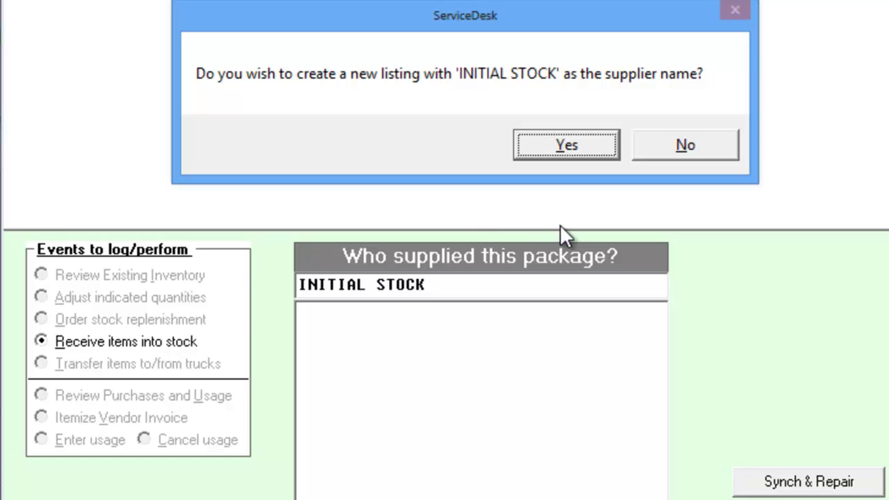
{"action": "left_click", "coordinate": [577, 141]}
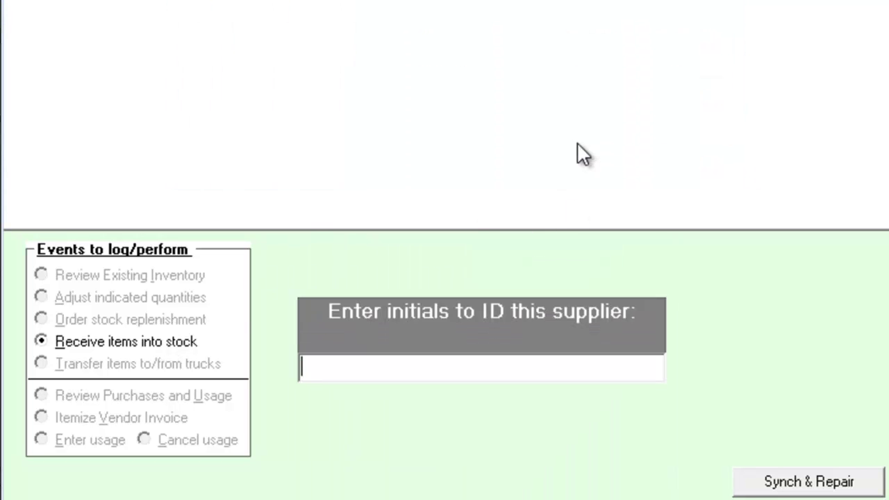
{"action": "type", "text": "IS"}
{"action": "key", "text": "Return"}
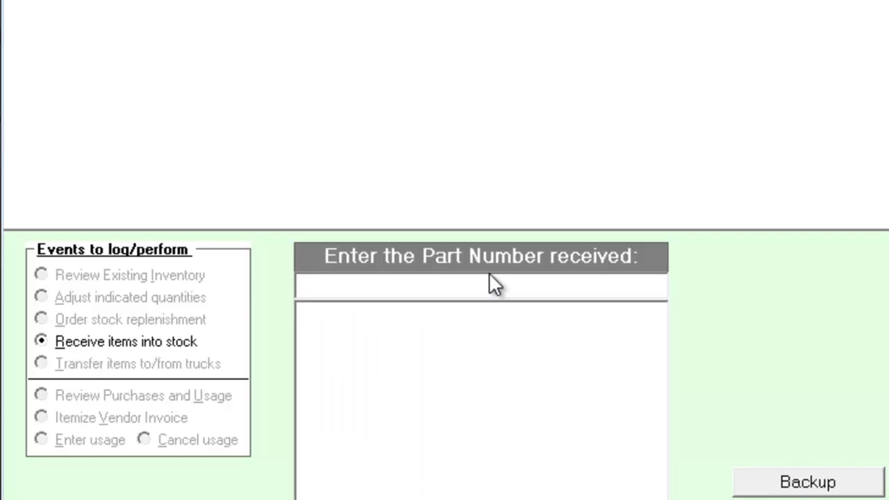
Log demopart2 as received, with a quantity of 14 and a cost per unit of 4.78.
{"action": "type", "text": "DEM"}
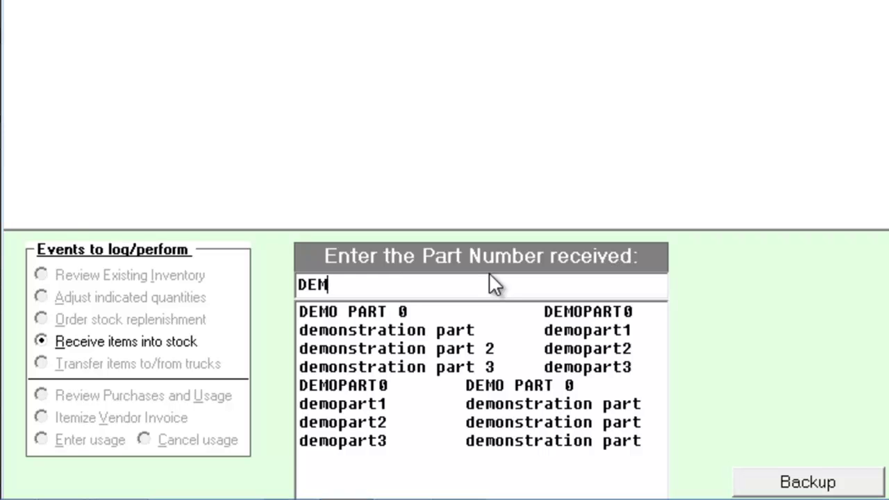
{"action": "type", "text": "OP"}
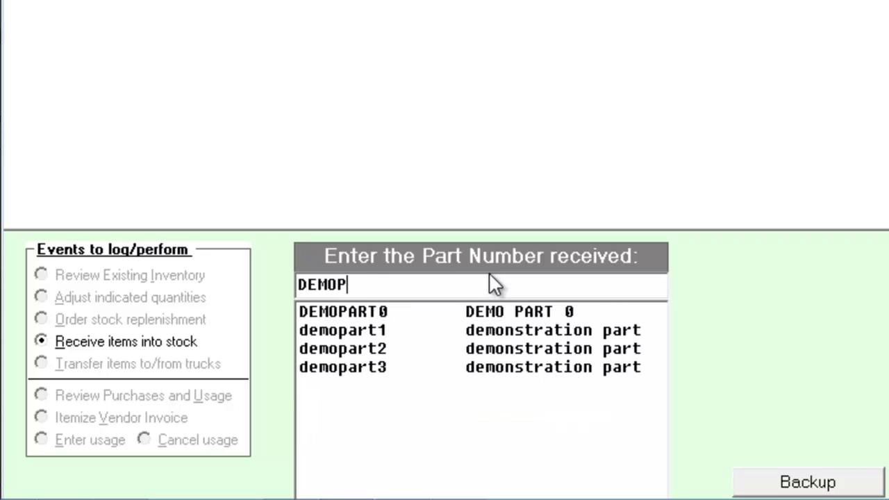
{"action": "key", "text": "Down"}
{"action": "key", "text": "Down"}
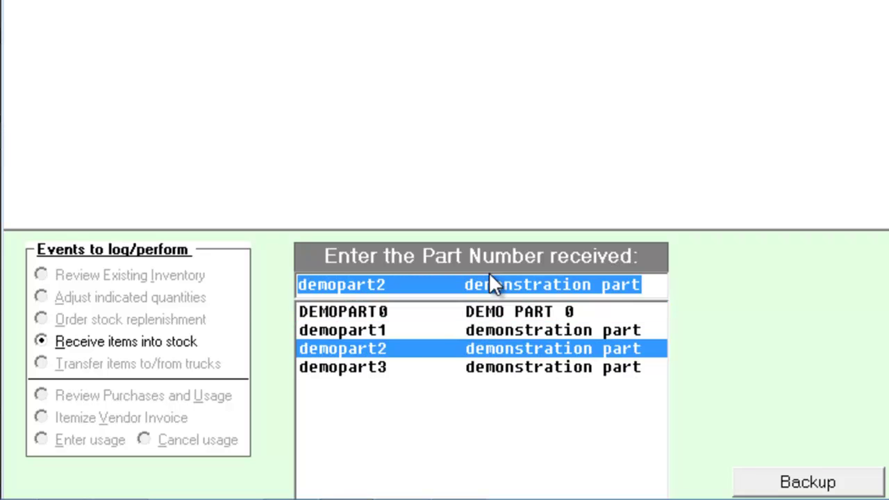
{"action": "key", "text": "Return"}
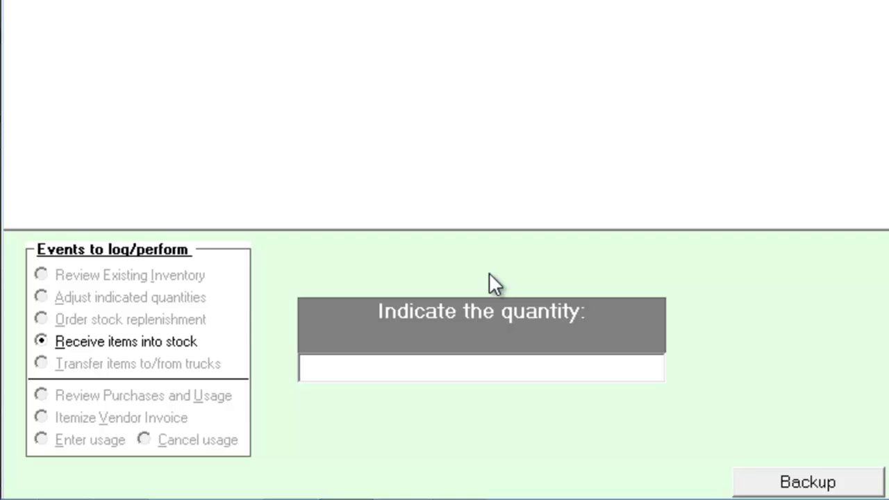
{"action": "type", "text": "14"}
{"action": "key", "text": "Return"}
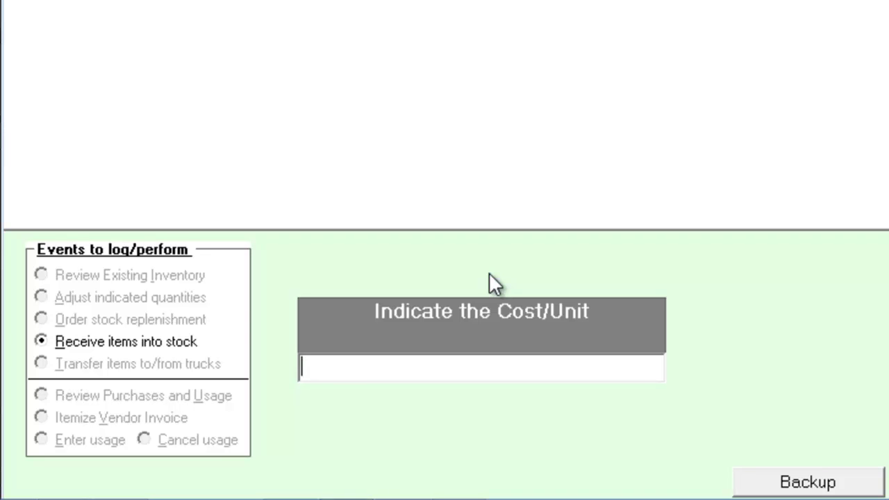
{"action": "type", "text": "4.78"}
{"action": "key", "text": "Return"}
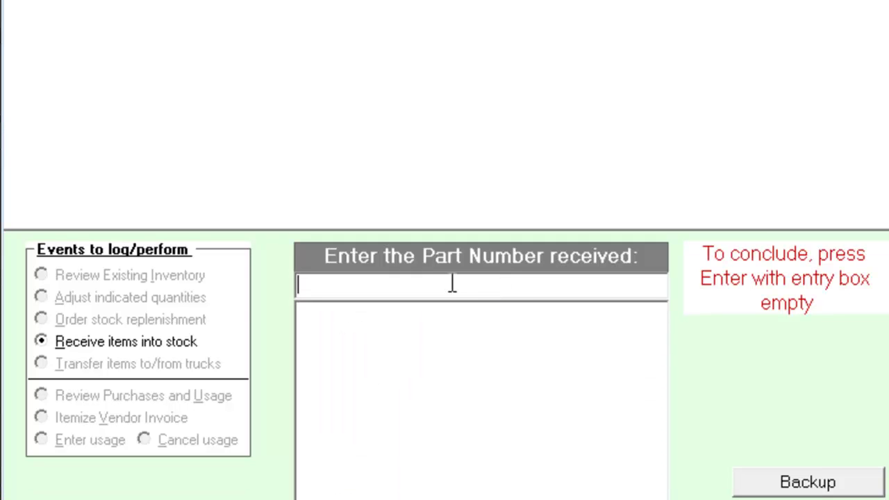
Log demonstration part 3 (demopart3) as received, with a quantity of 12 and a cost per unit of 3.67.
{"action": "type", "text": "demo"}
{"action": "key", "text": "Down"}
{"action": "key", "text": "Down"}
{"action": "key", "text": "Down"}
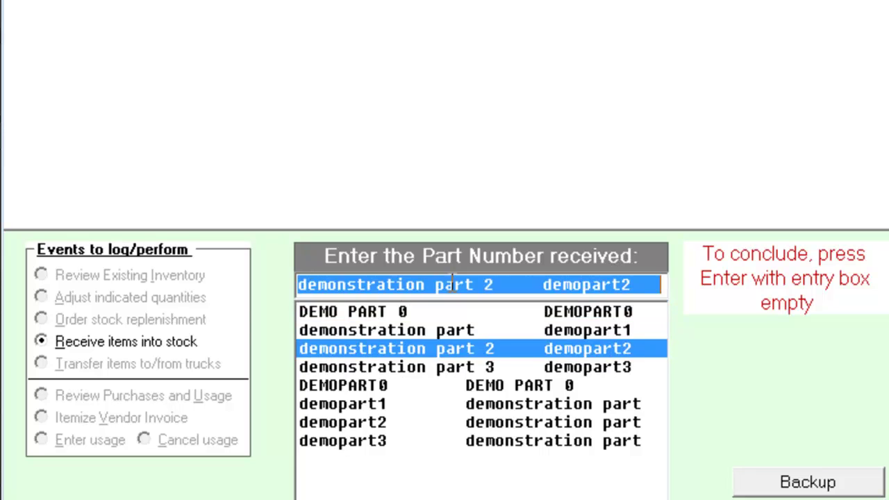
{"action": "key", "text": "Return"}
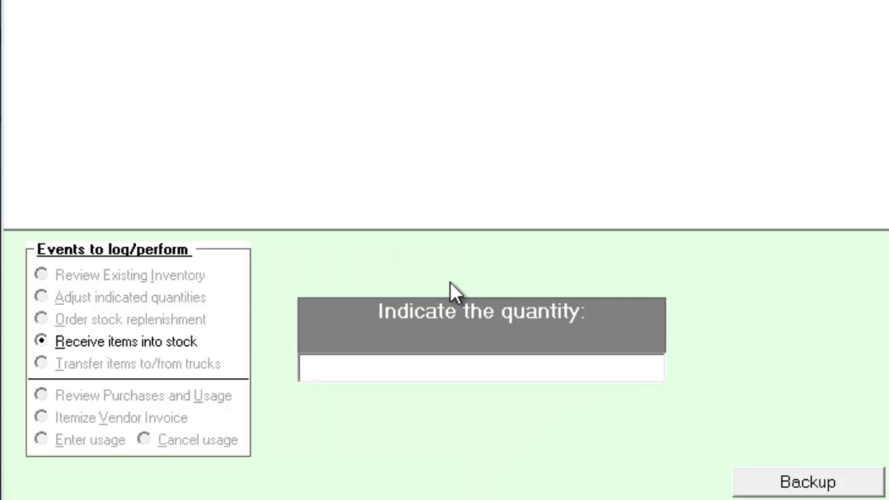
{"action": "type", "text": "12"}
{"action": "key", "text": "Return"}
{"action": "type", "text": "3.67"}
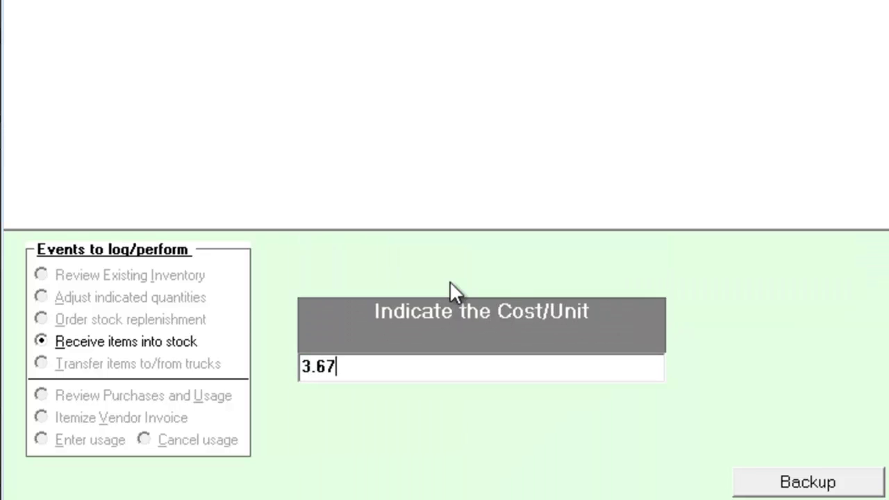
{"action": "key", "text": "Return"}
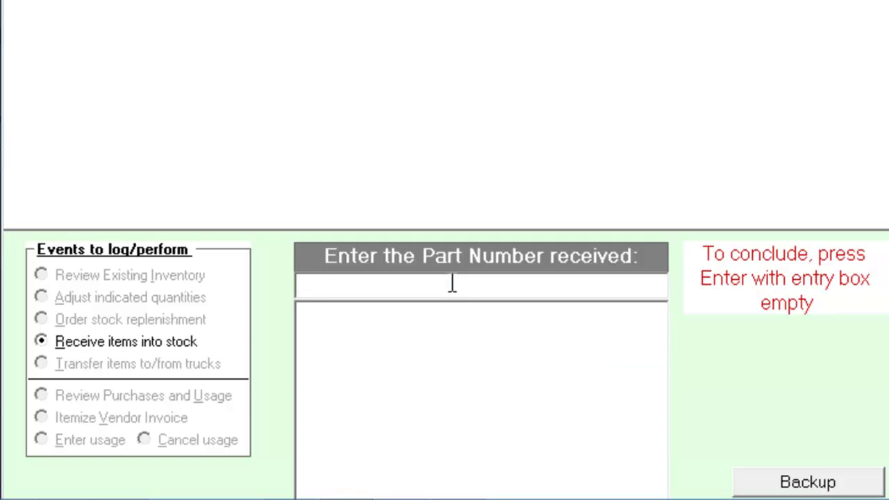
Conclude the shipment entries with a shipping cost of 12.50 and the vendor's invoice number.
{"action": "key", "text": "Return"}
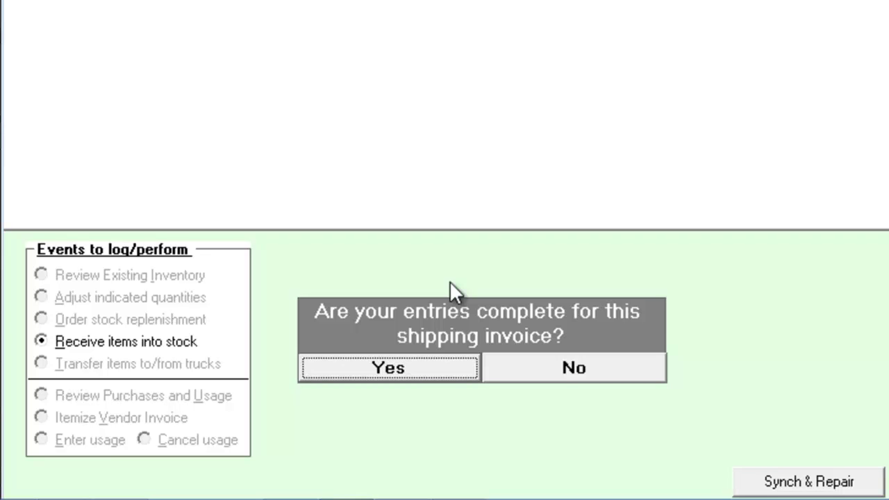
{"action": "key", "text": "Return"}
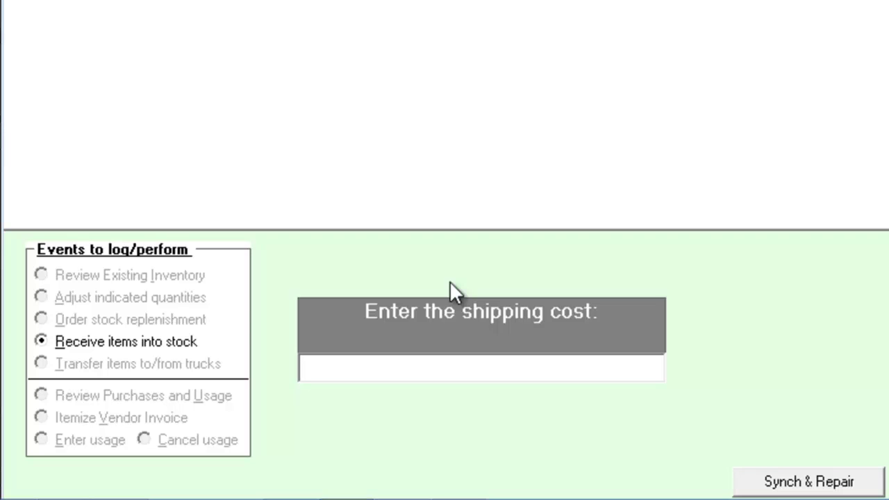
{"action": "type", "text": "12.50"}
{"action": "key", "text": "Return"}
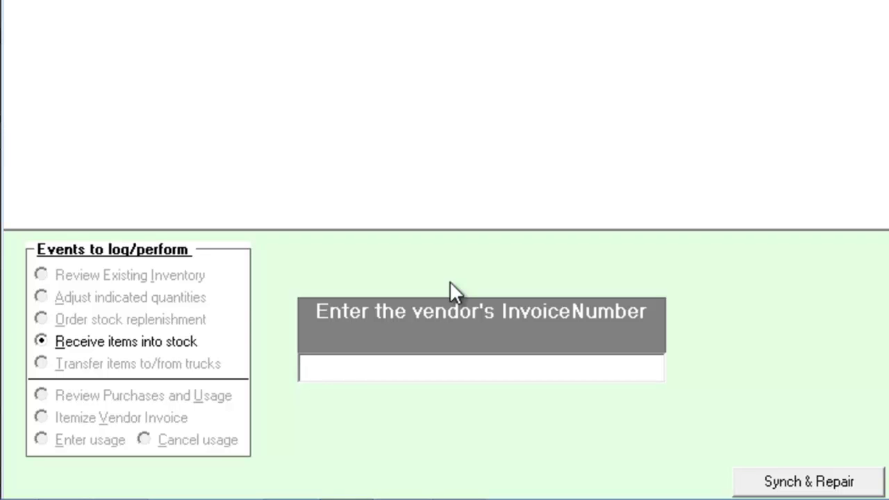
{"action": "type", "text": "67Y83"}
{"action": "key", "text": "Return"}
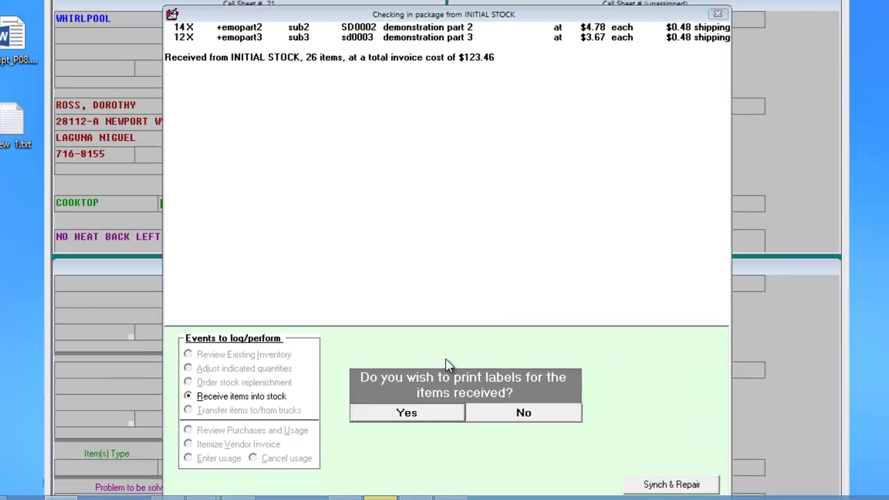
Record the shipment to the inventory list without printing labels, and update the list with a simple inventory re-sort.
{"action": "key", "text": "Return"}
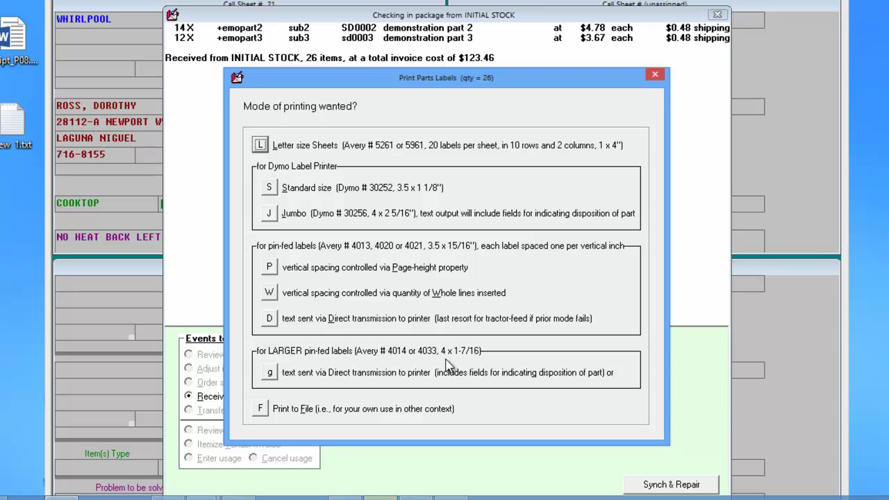
{"action": "left_click", "coordinate": [452, 365]}
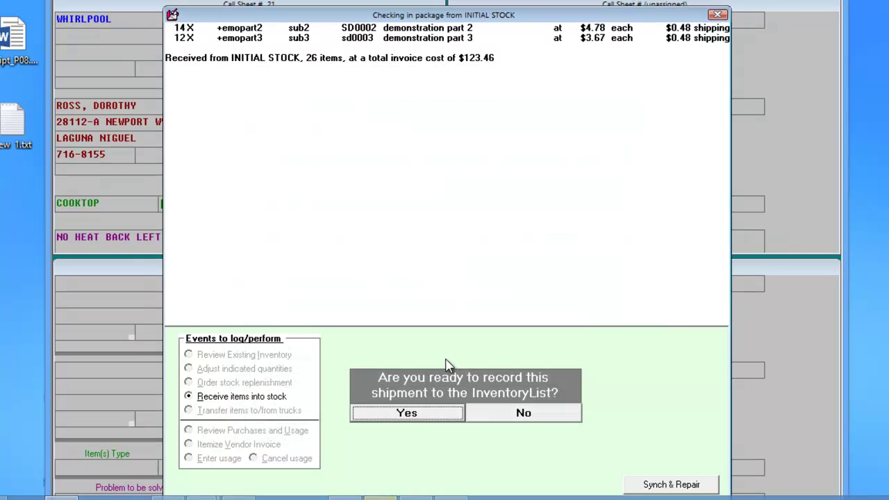
{"action": "left_click", "coordinate": [417, 417]}
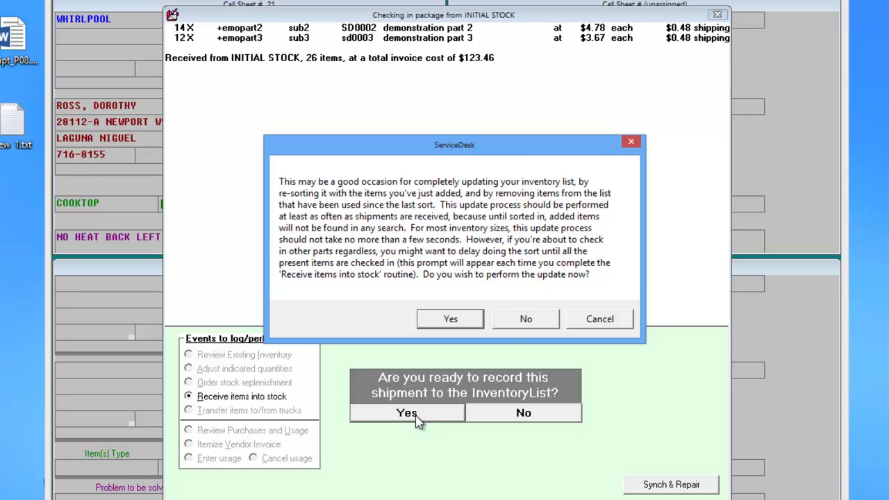
{"action": "left_click", "coordinate": [452, 320]}
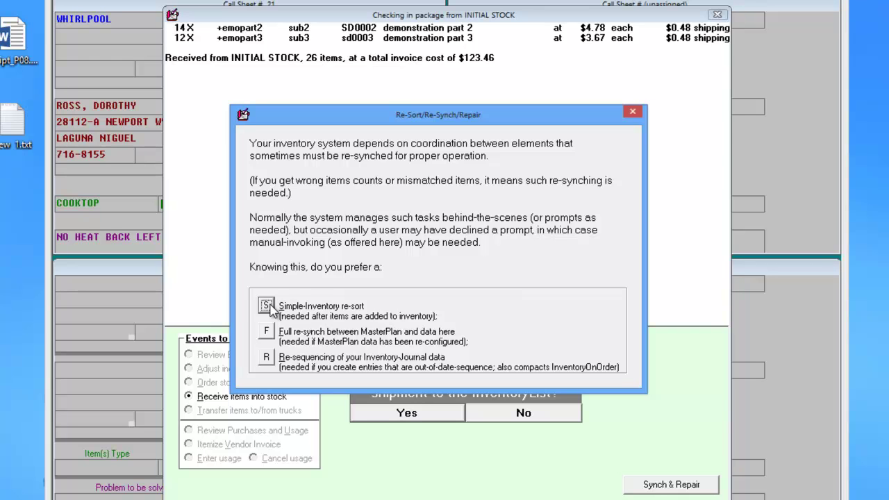
{"action": "left_click", "coordinate": [267, 306]}
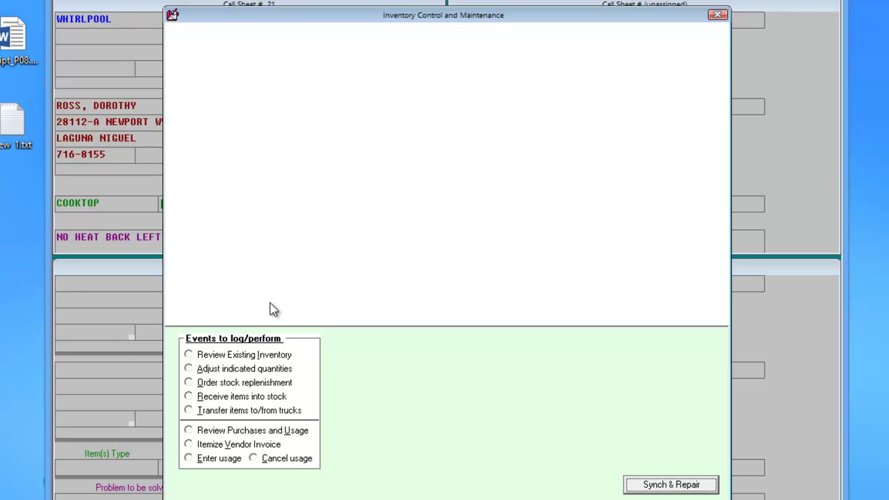
Review the existing inventory as a raw inventory list.
{"action": "left_click", "coordinate": [280, 355]}
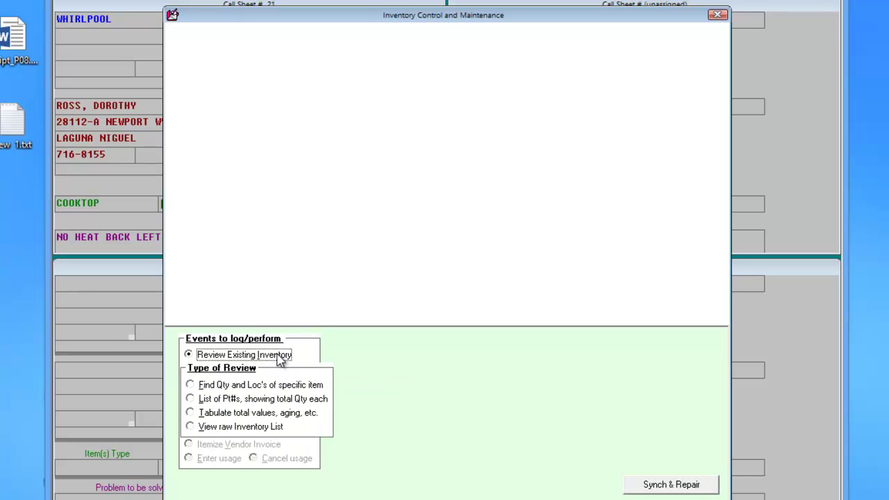
{"action": "left_click", "coordinate": [263, 429]}
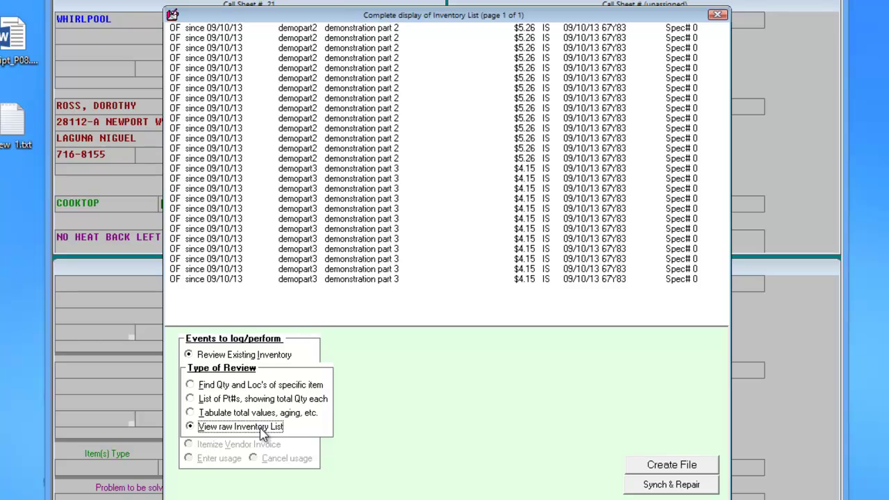